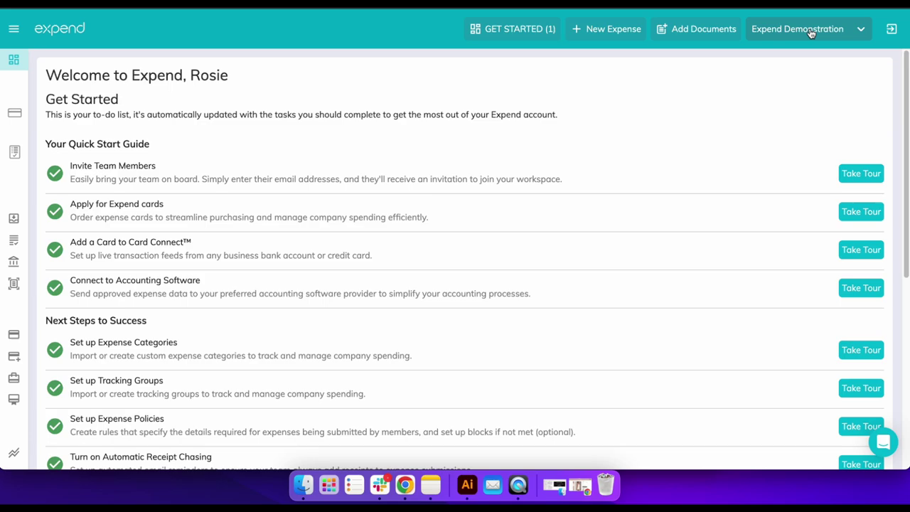
Open the Expend Demonstration organisation switcher in the top bar to list the organisations
left_click(811, 34)
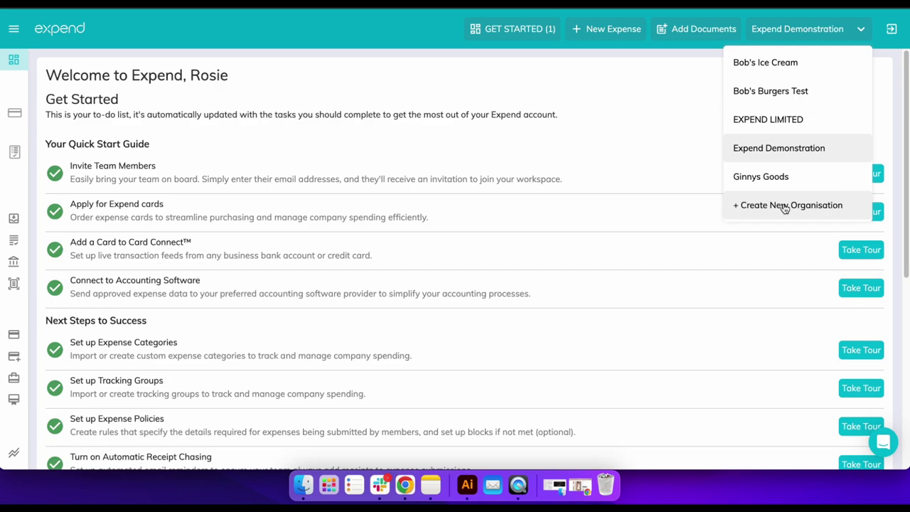
Create organisation 'Accountant Client 1 Test', then start another named 'Accountant Client 2 Test'
left_click(783, 205)
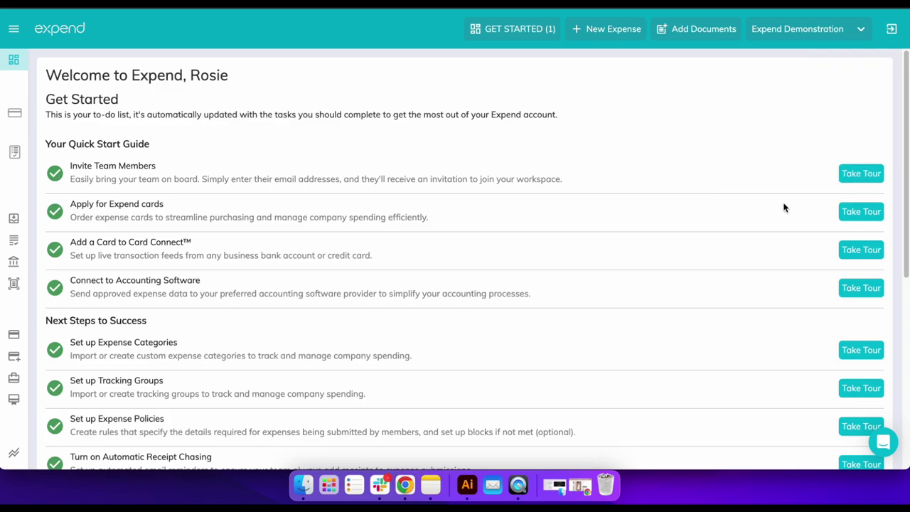
type("A")
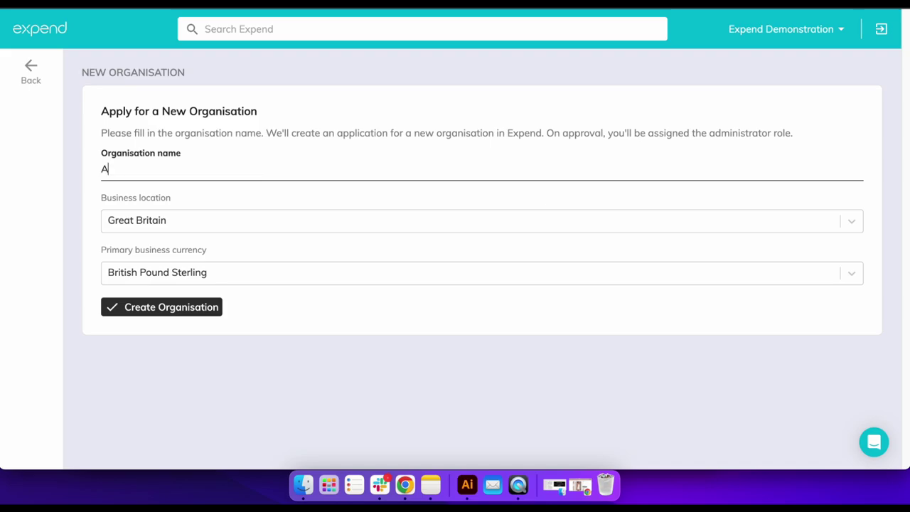
type("ccountant Client")
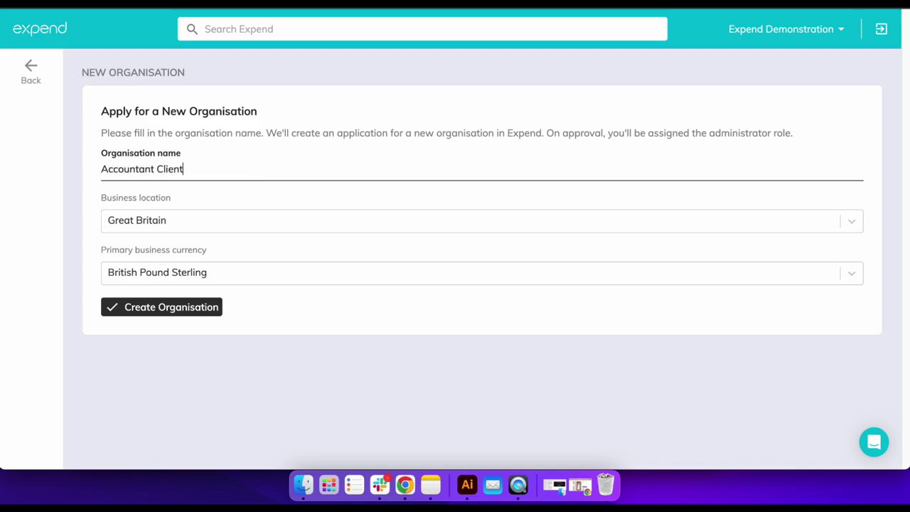
type(" 1 Test")
left_click(184, 318)
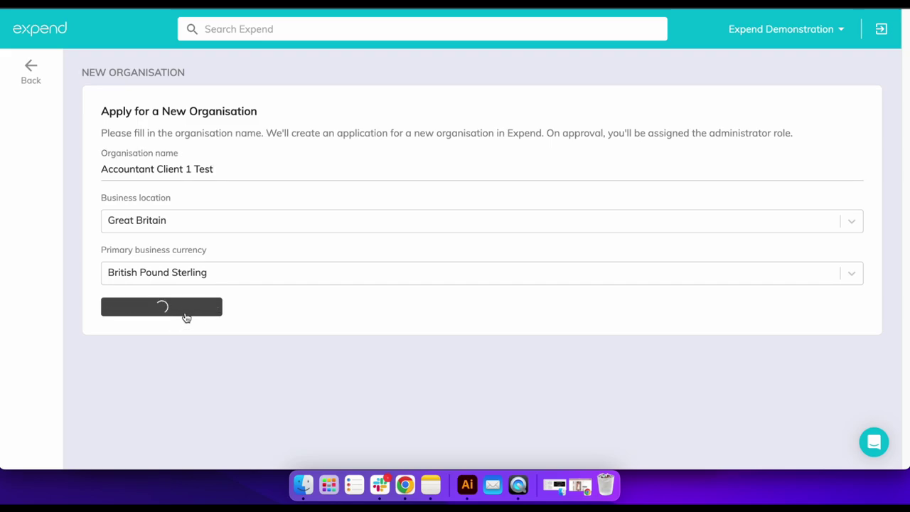
left_click(216, 188)
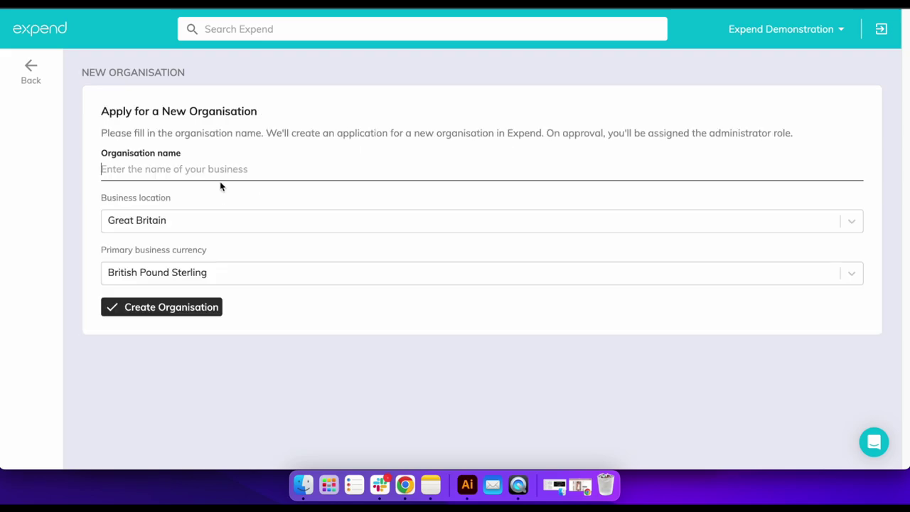
type("Accountant")
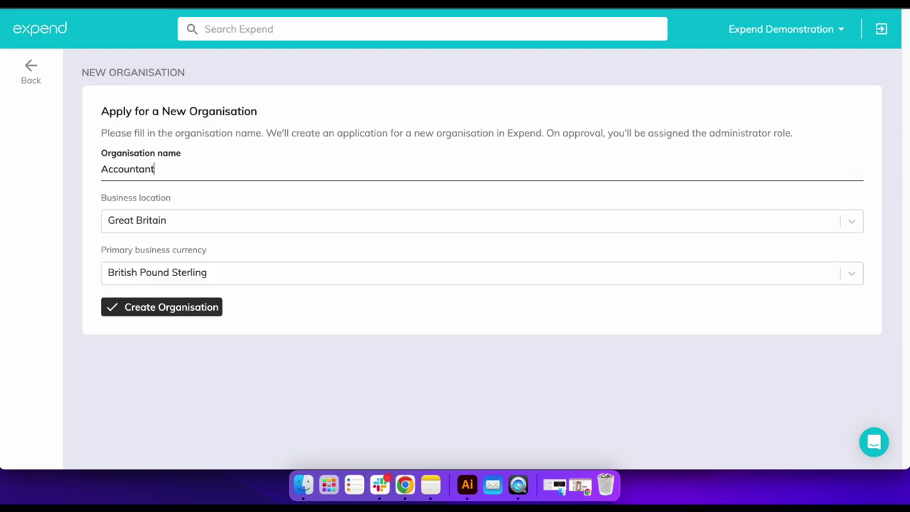
type(" Client 2 Test")
Create Accountant Client 2 Test on the Expend Essential plan and submit its billing details
left_click(183, 307)
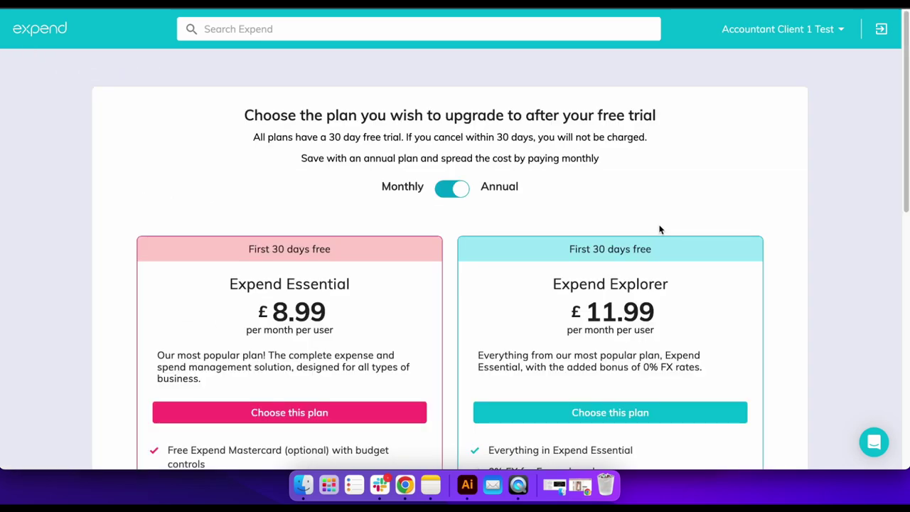
scroll(434, 241, "down", 10)
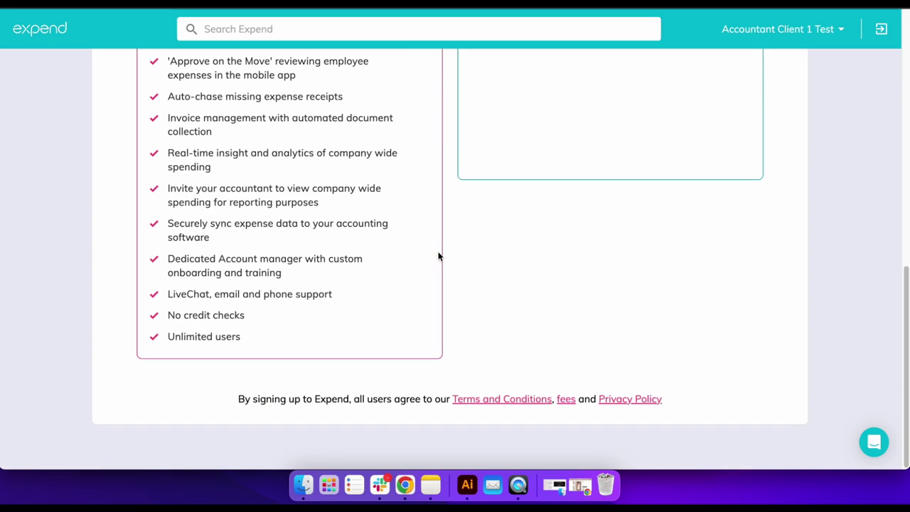
scroll(349, 256, "up", 8)
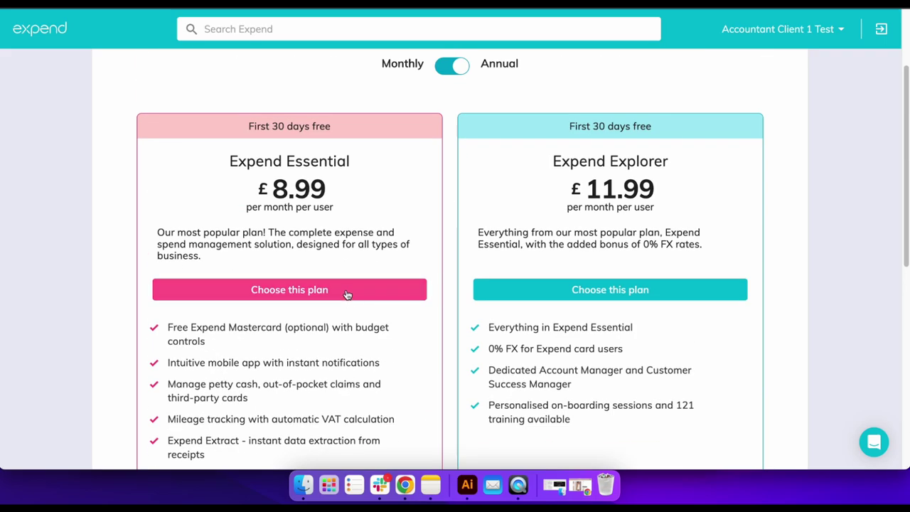
left_click(348, 294)
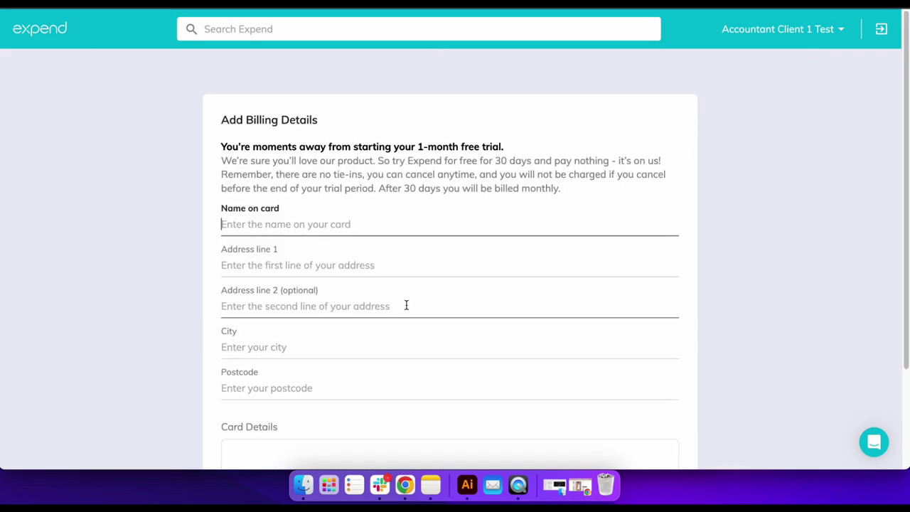
scroll(406, 305, "down", 5)
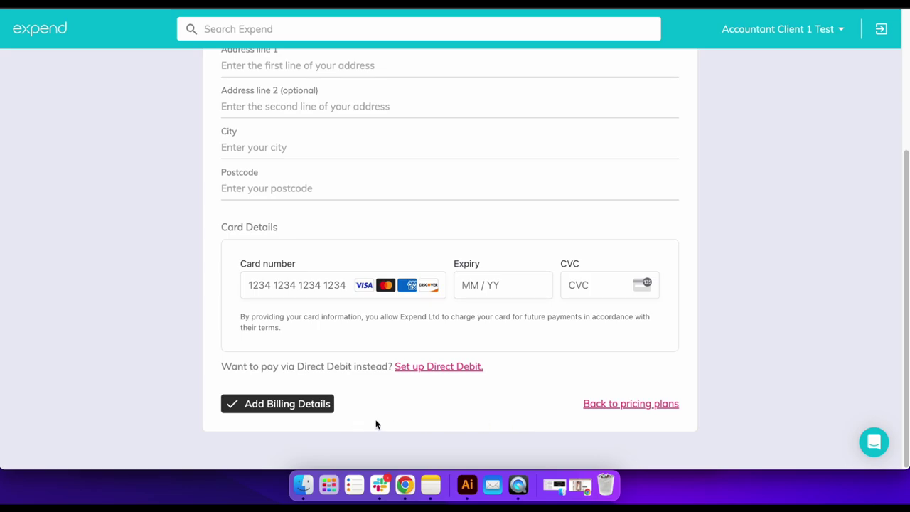
left_click(310, 406)
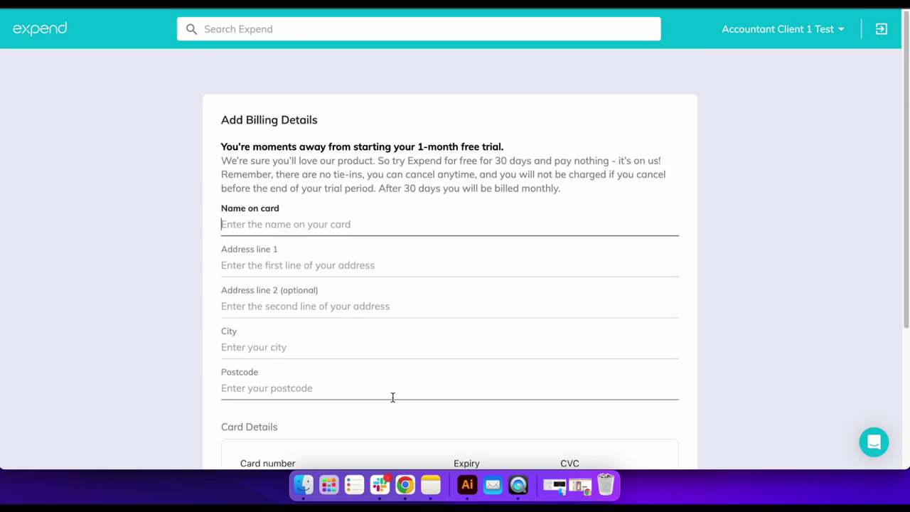
scroll(393, 397, "down", 1)
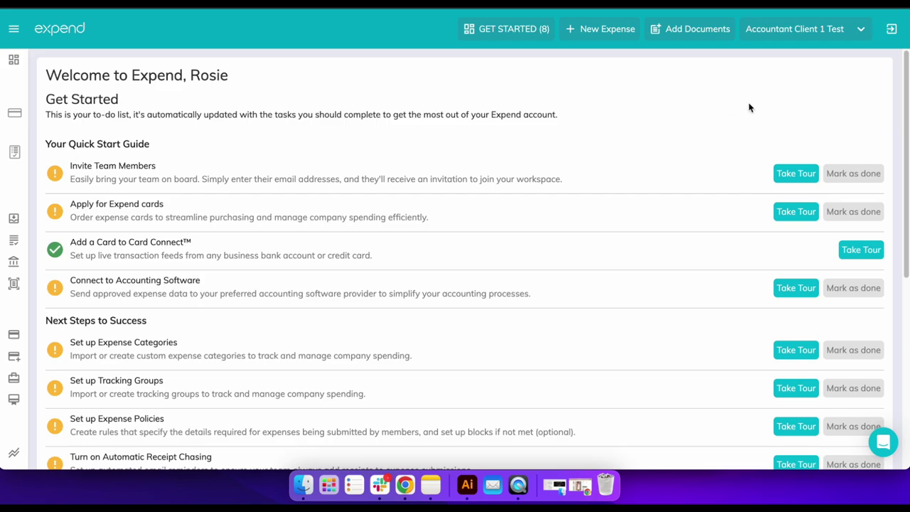
Switch to the Accountant Client 1 Test workspace and expand the Users section
left_click(832, 39)
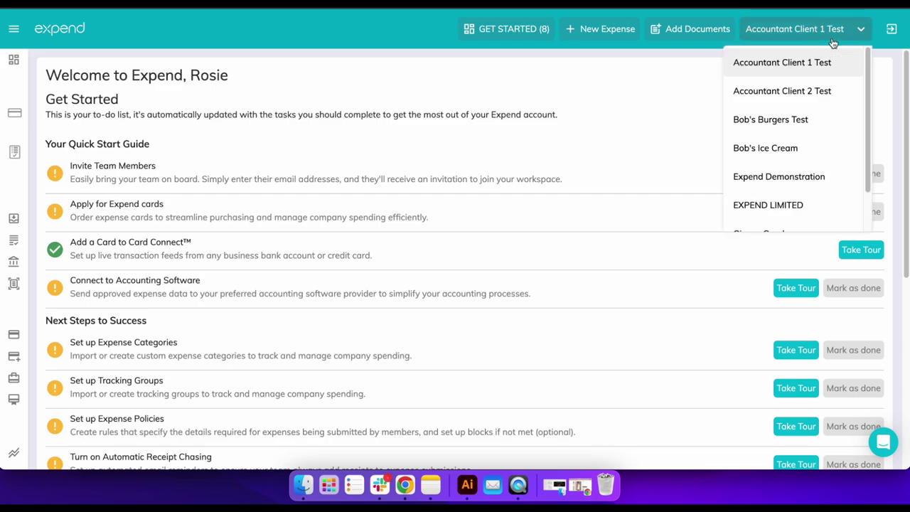
left_click(818, 64)
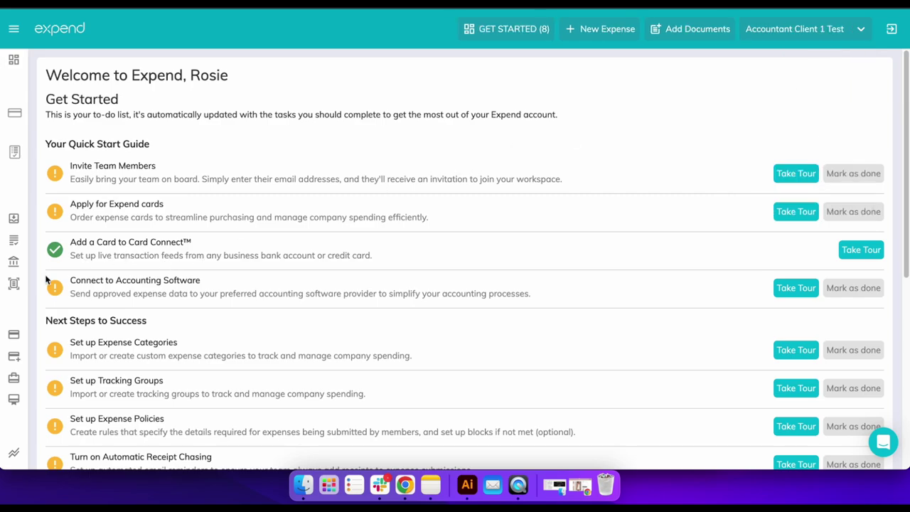
mouse_move(16, 282)
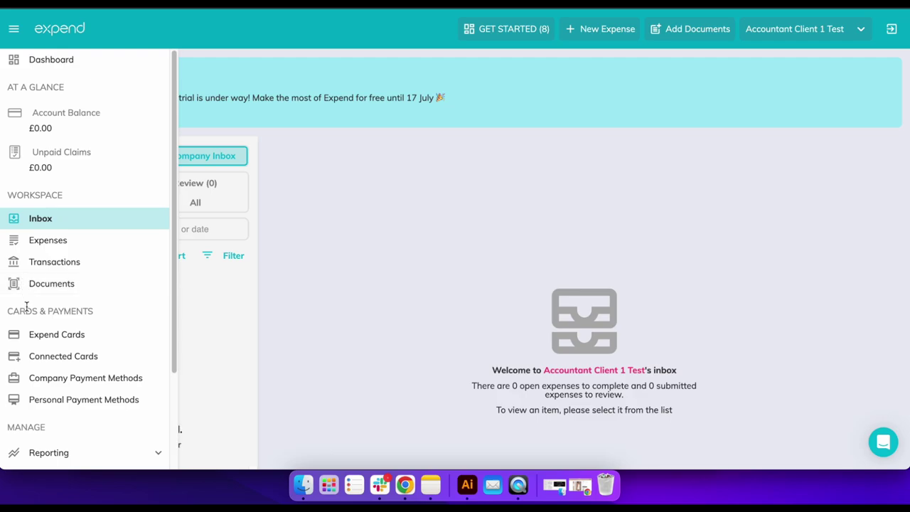
scroll(41, 359, "down", 3)
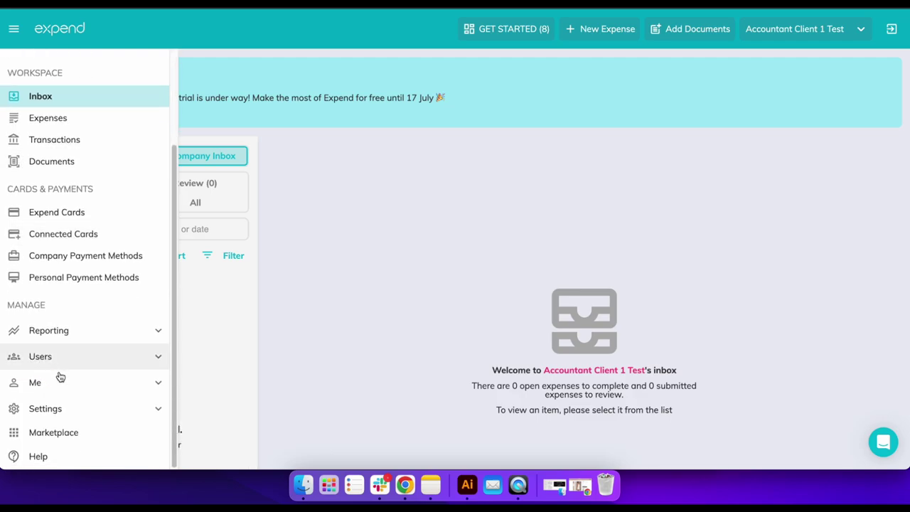
left_click(74, 359)
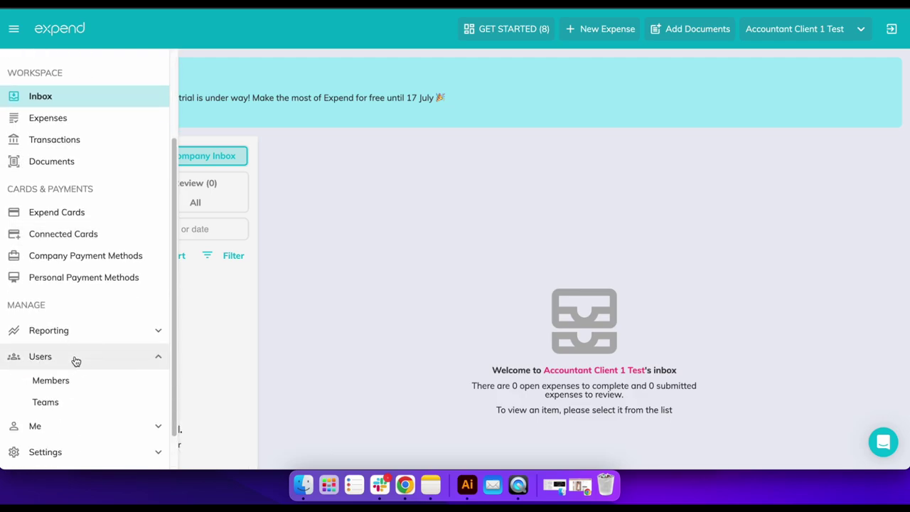
Create a team named 'Sales Team' in Team Management
scroll(74, 366, "down", 1)
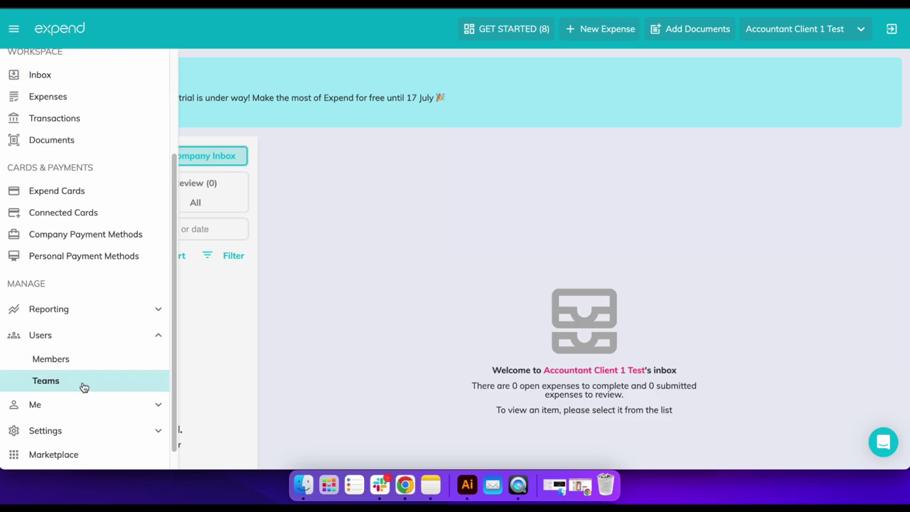
left_click(83, 386)
left_click(832, 107)
type("Sales Team")
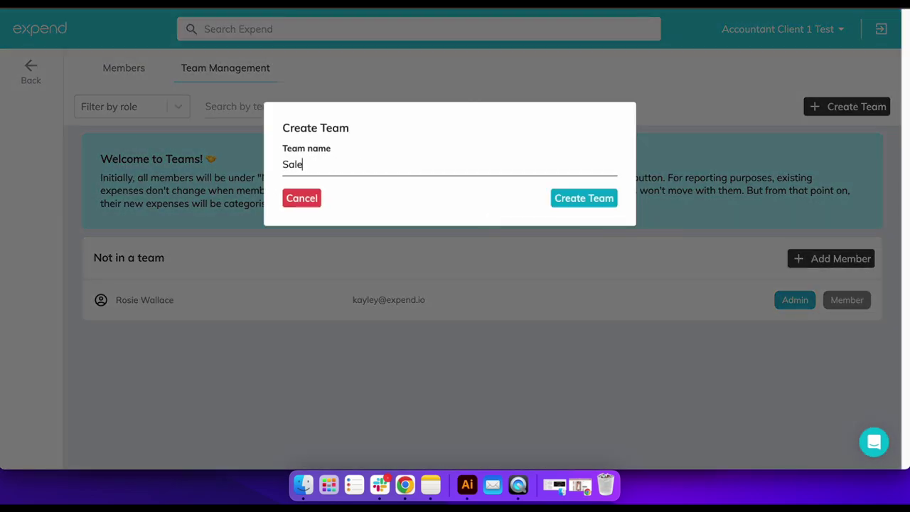
left_click(579, 200)
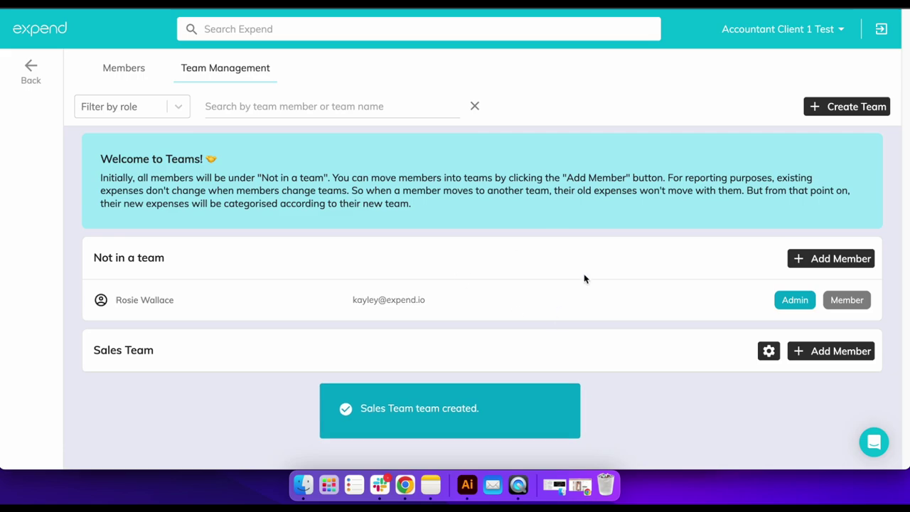
Invite three pasted e-mail addresses with the Member role into the Sales Team
left_click(125, 76)
left_click(841, 106)
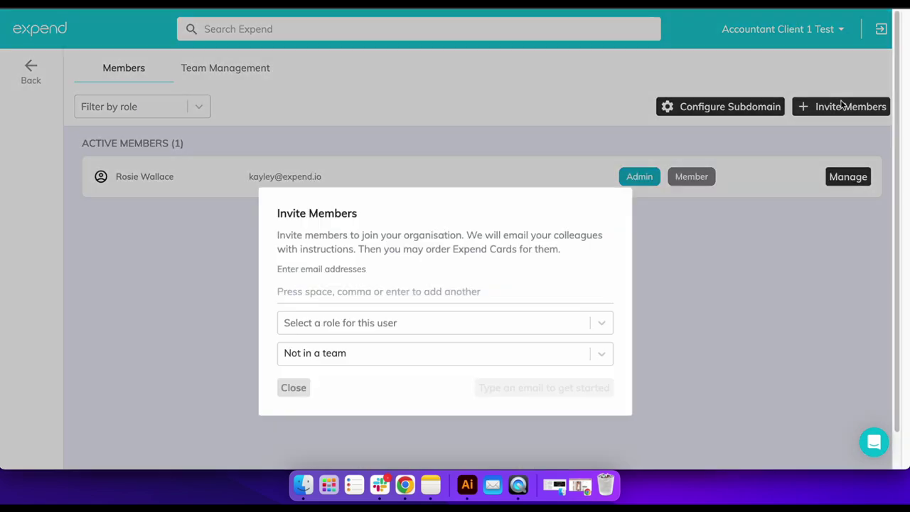
left_click(384, 212)
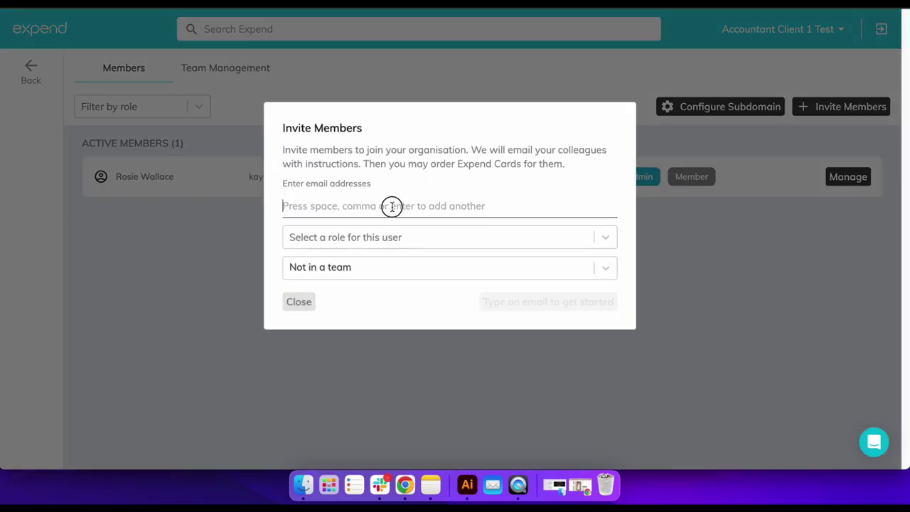
key("ctrl+v")
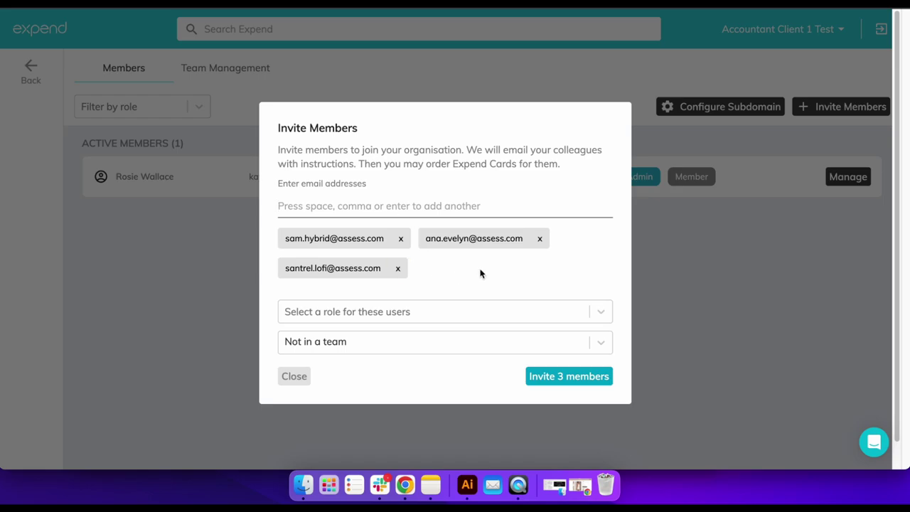
left_click(469, 311)
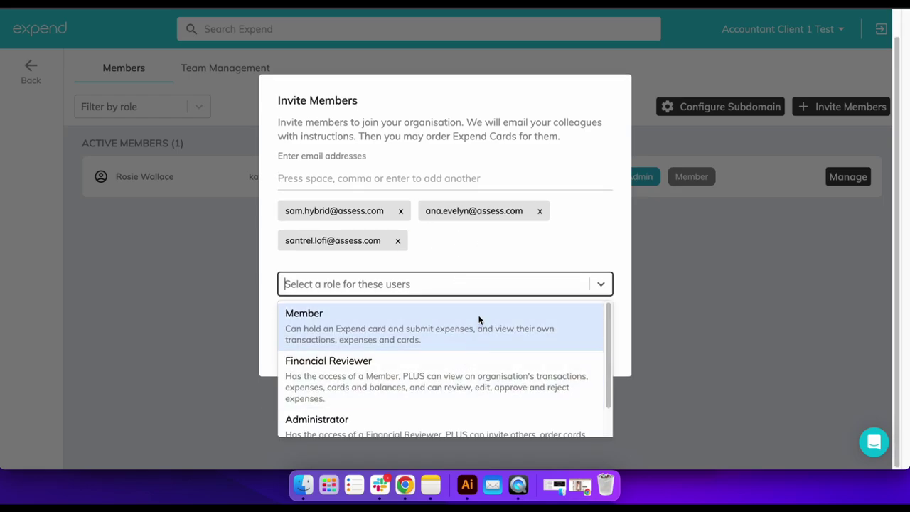
left_click(426, 323)
left_click(427, 322)
left_click(423, 361)
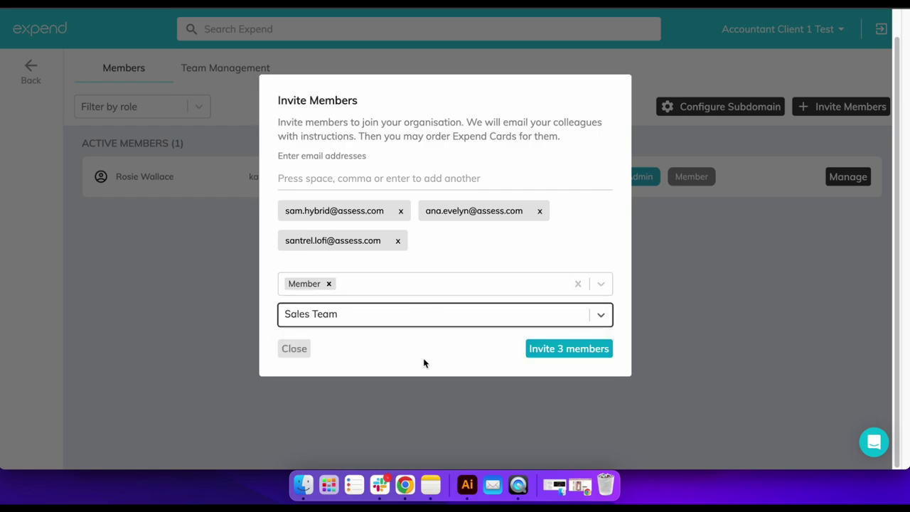
left_click(554, 358)
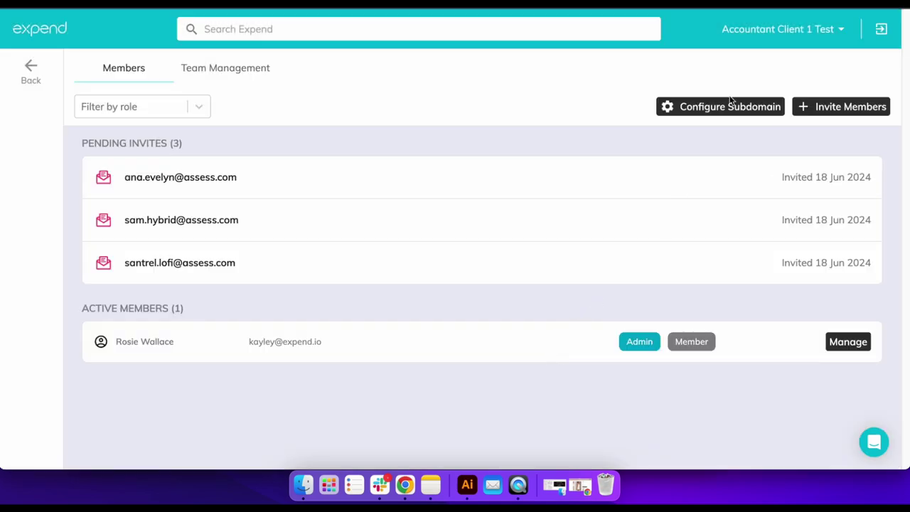
Create a second team named 'Marketing Team' in Team Management
left_click(263, 75)
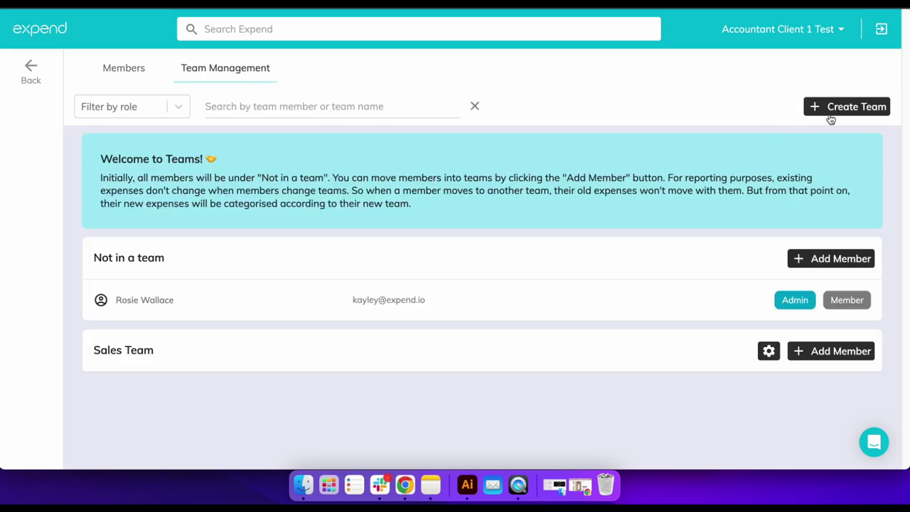
left_click(828, 114)
type("Marketi")
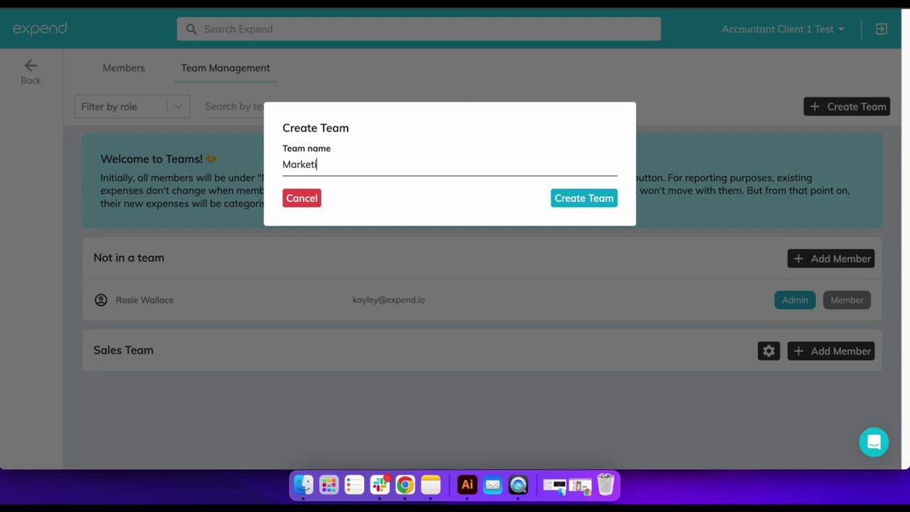
type("ng e Team")
left_click(573, 199)
left_click(576, 199)
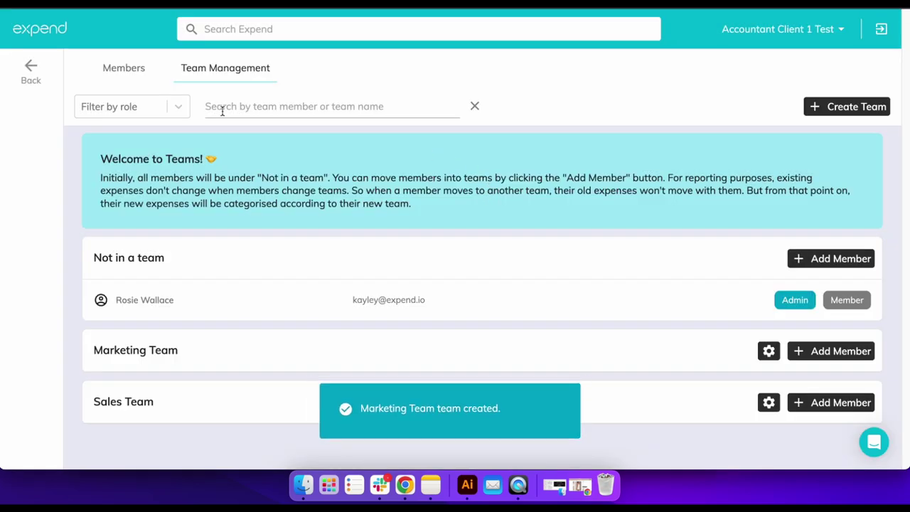
Invite three more pasted addresses with the Member role into the Marketing Team
left_click(121, 67)
left_click(851, 107)
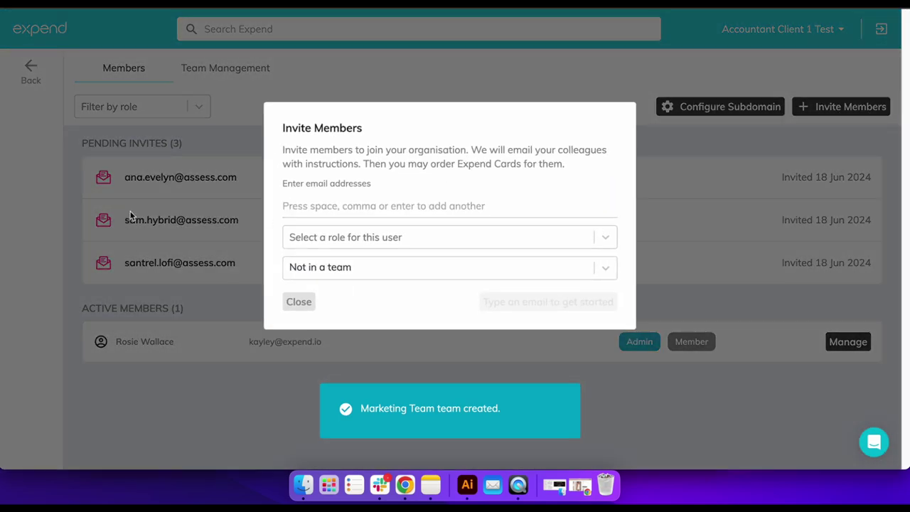
left_click(387, 206)
key("super+v")
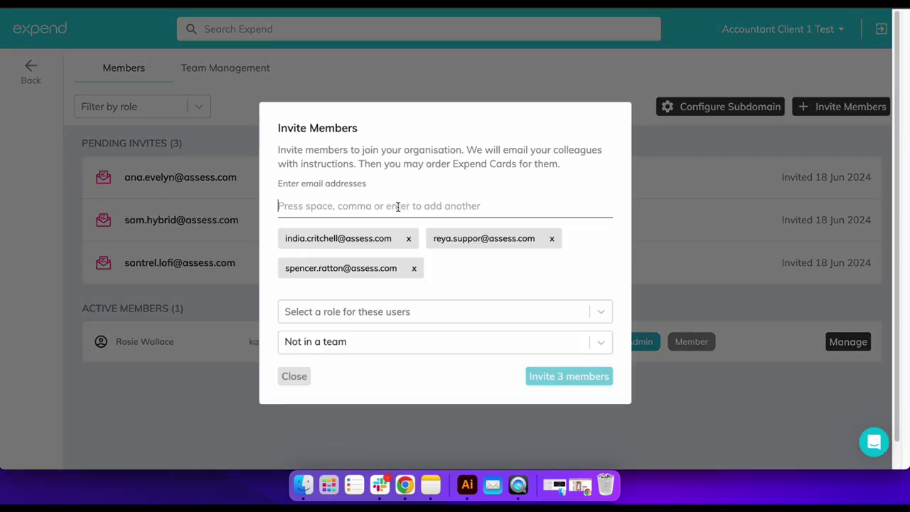
left_click(371, 319)
left_click(375, 344)
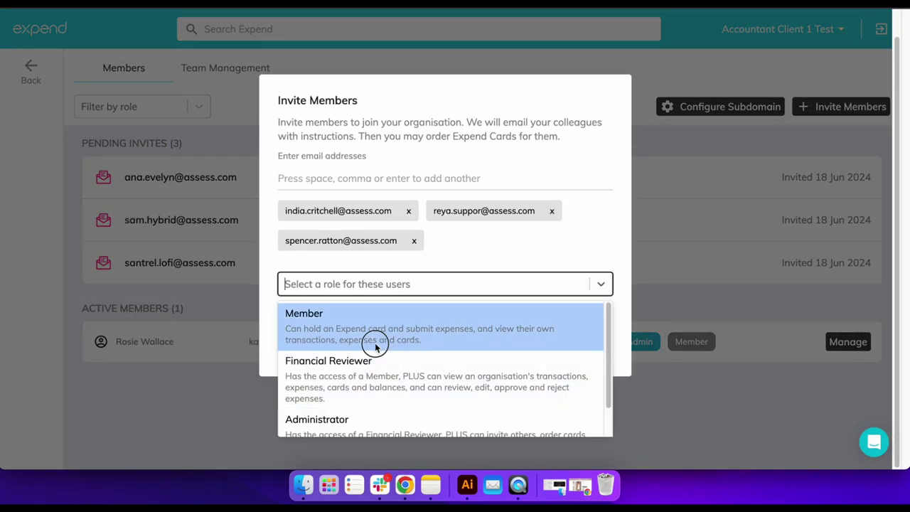
left_click(390, 366)
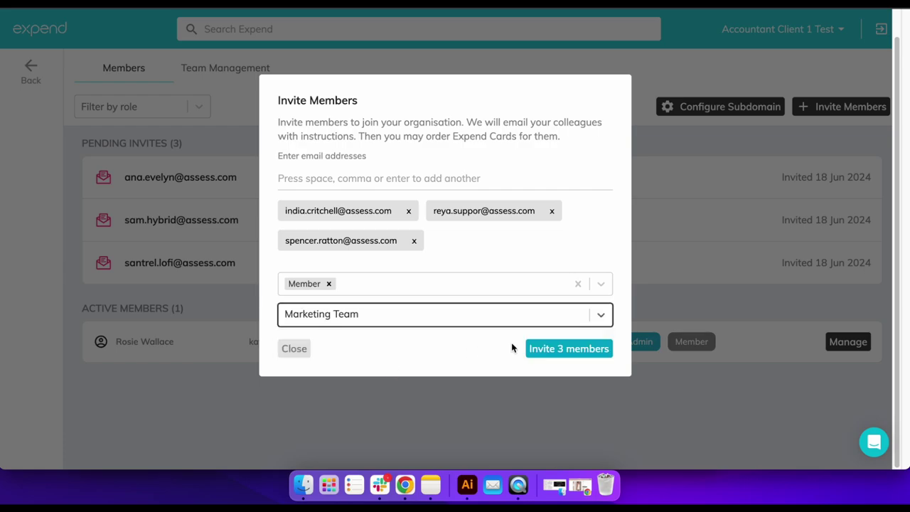
left_click(572, 348)
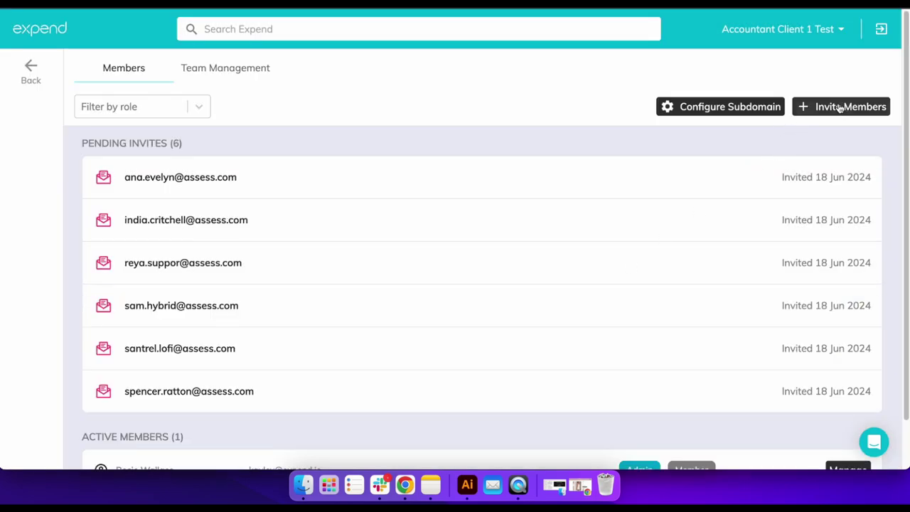
Invite one colleague to the Sales Team with Financial Reviewer and Administrator roles
left_click(842, 106)
left_click(442, 206)
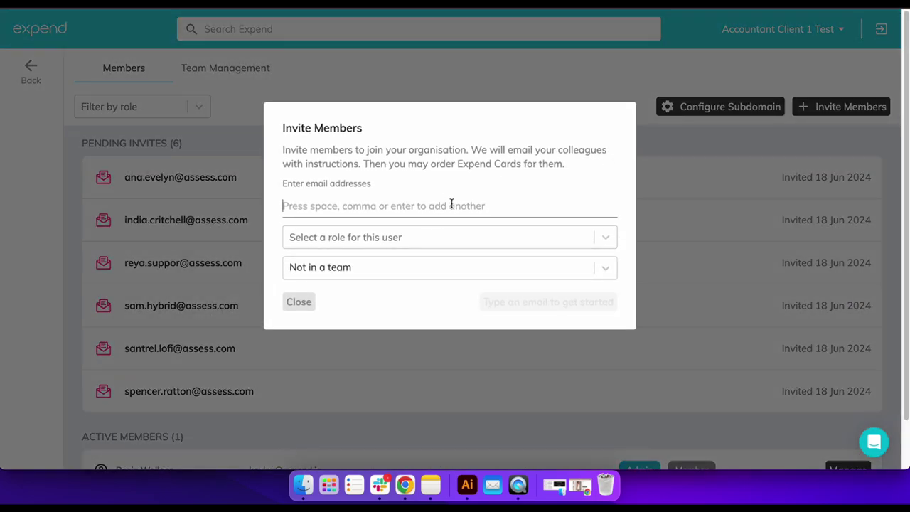
key("super+v")
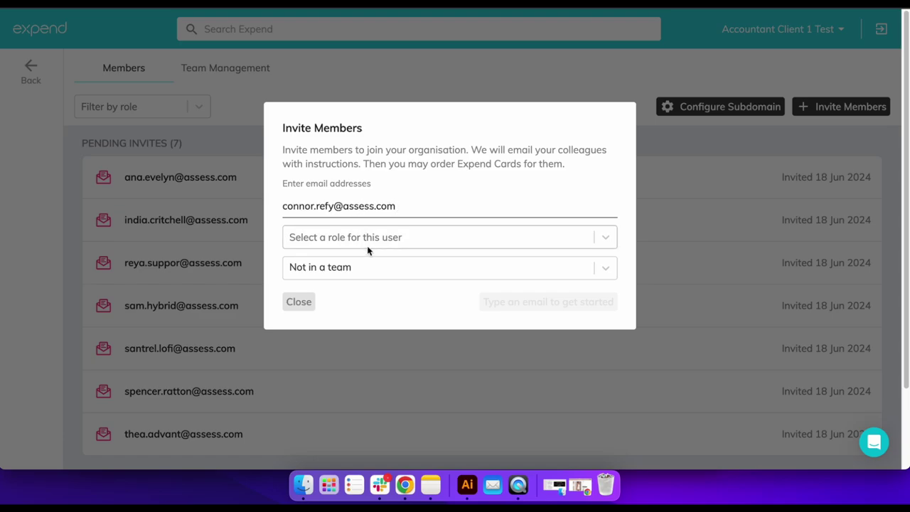
left_click(375, 238)
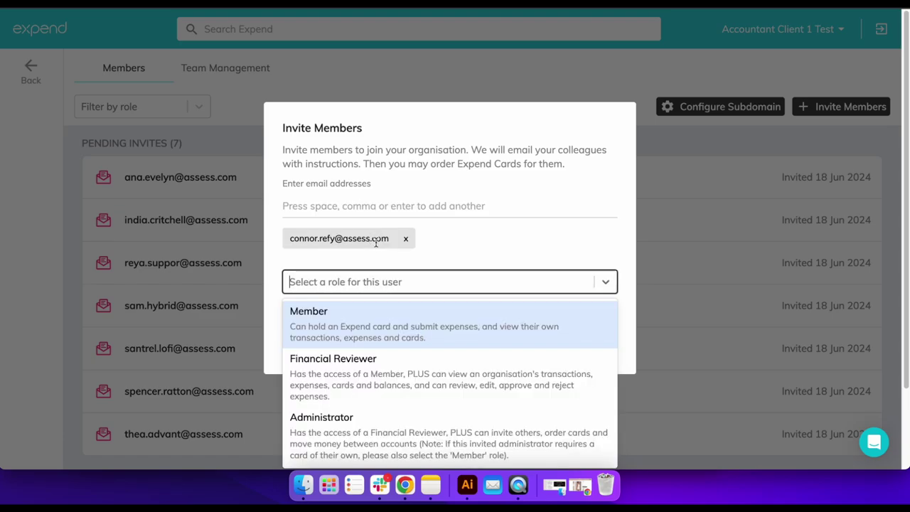
left_click(369, 369)
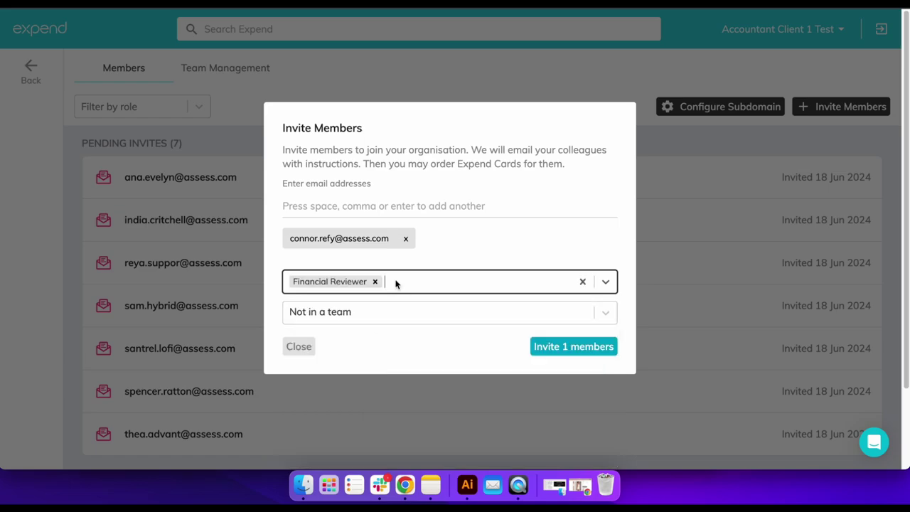
left_click(396, 282)
left_click(414, 382)
left_click(392, 319)
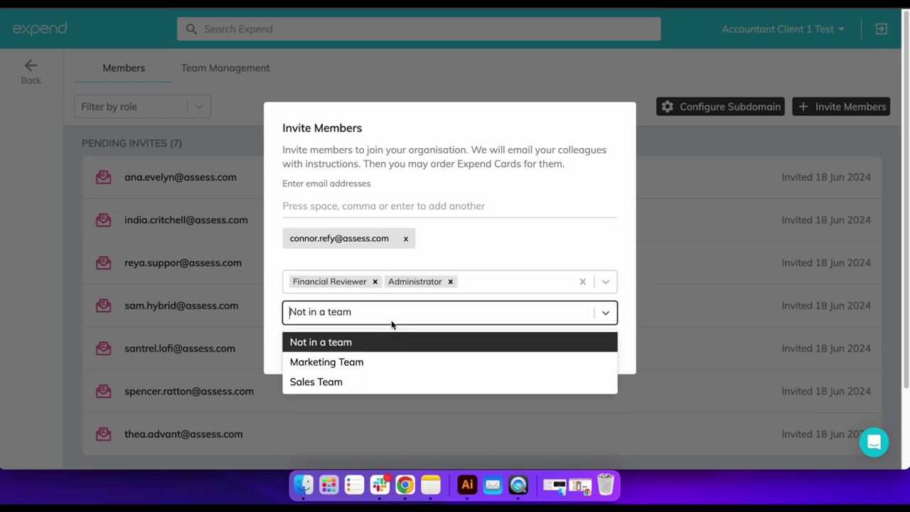
left_click(393, 384)
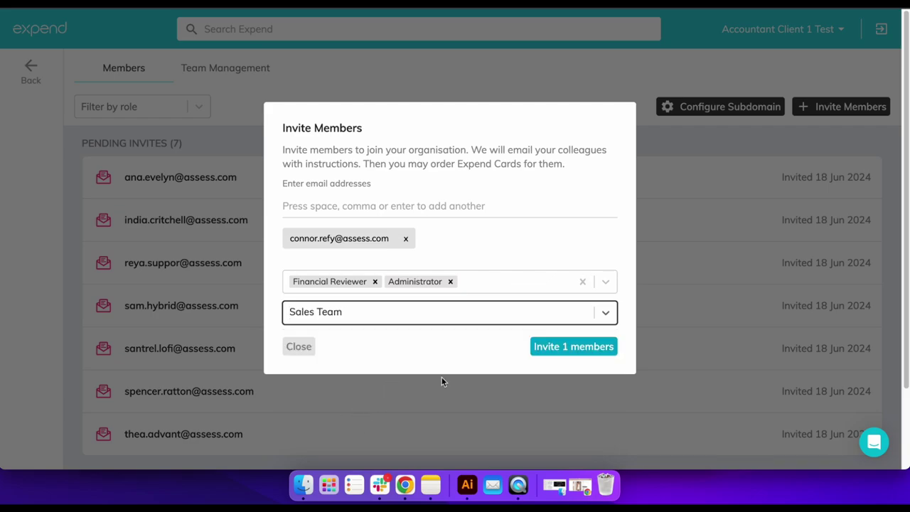
left_click(561, 348)
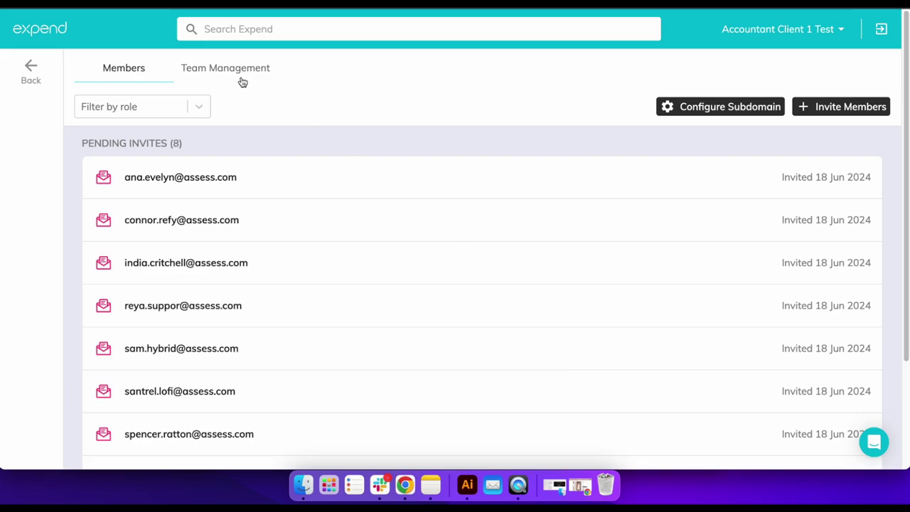
left_click(241, 82)
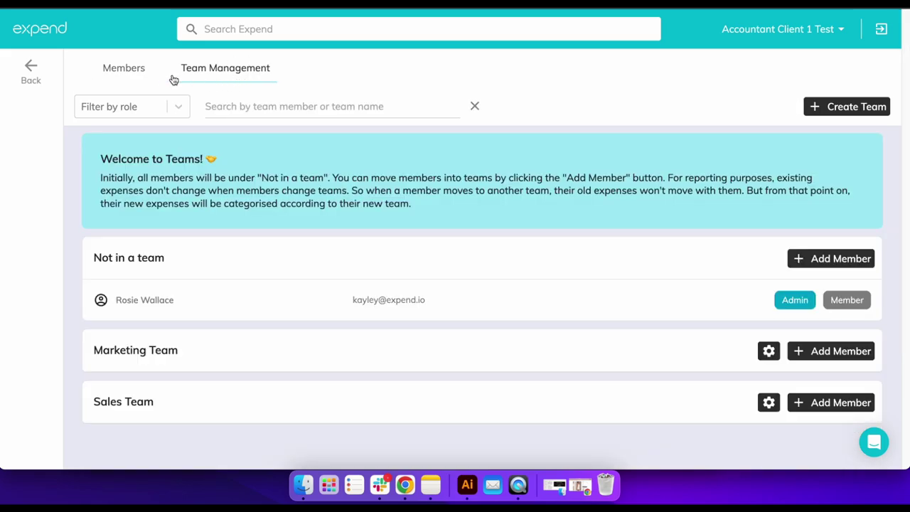
left_click(153, 73)
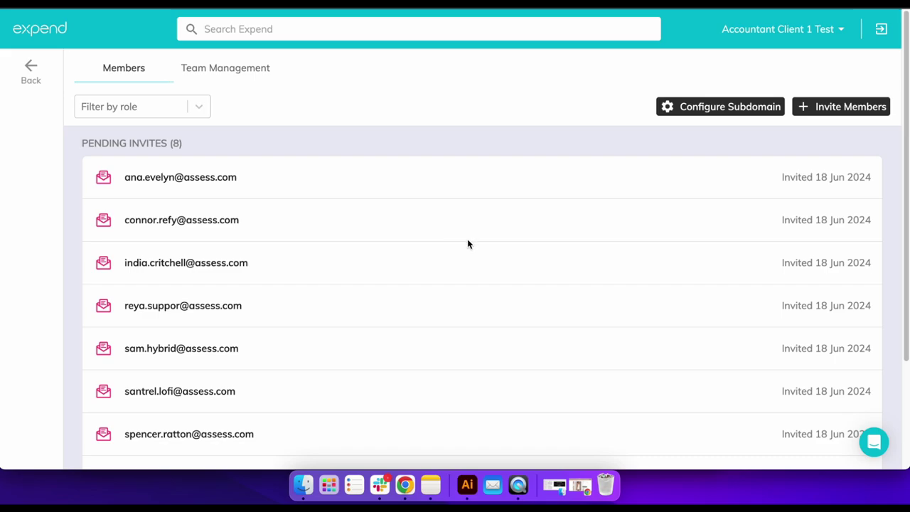
scroll(467, 243, "down", 1)
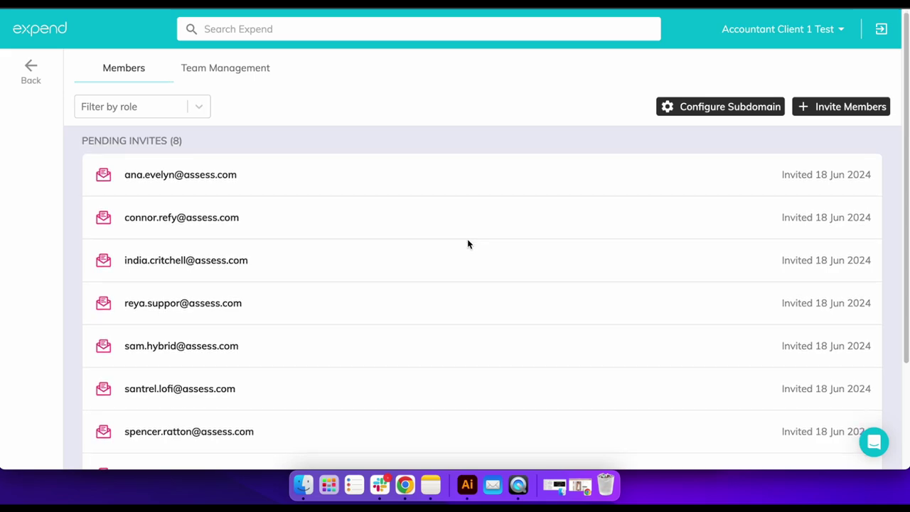
scroll(468, 243, "down", 1)
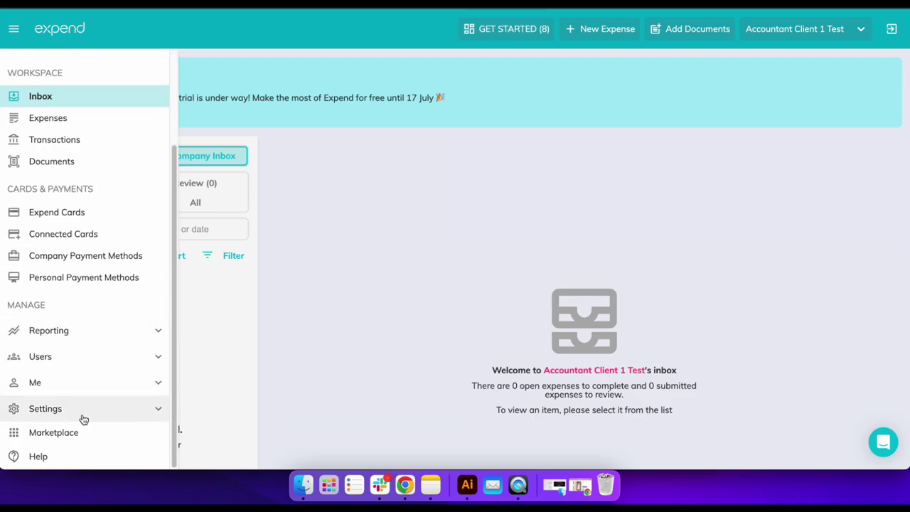
Go to Settings > Billing and open the form for adding a new card payment method
left_click(82, 417)
scroll(83, 422, "down", 5)
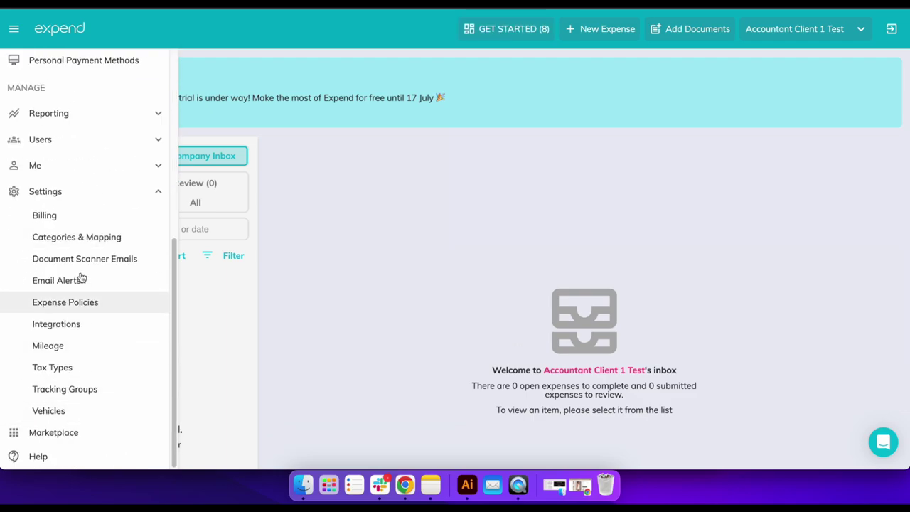
left_click(74, 216)
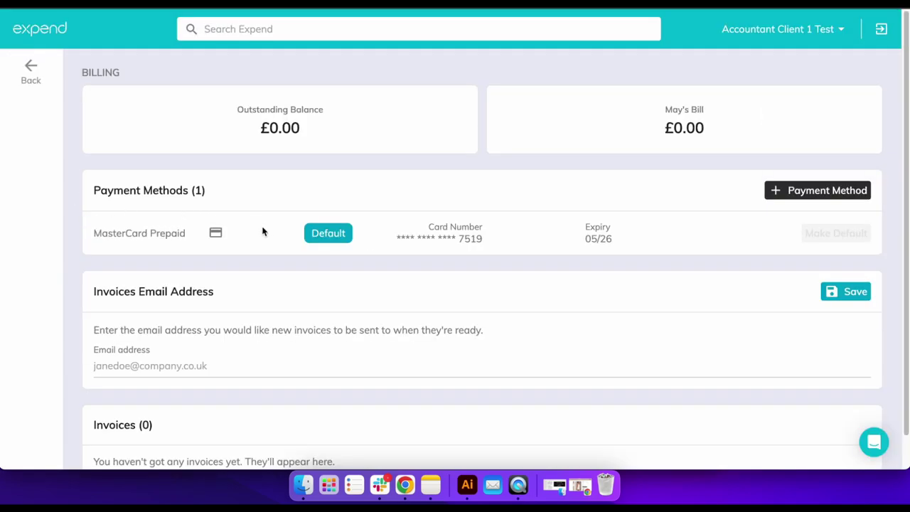
scroll(365, 290, "down", 1)
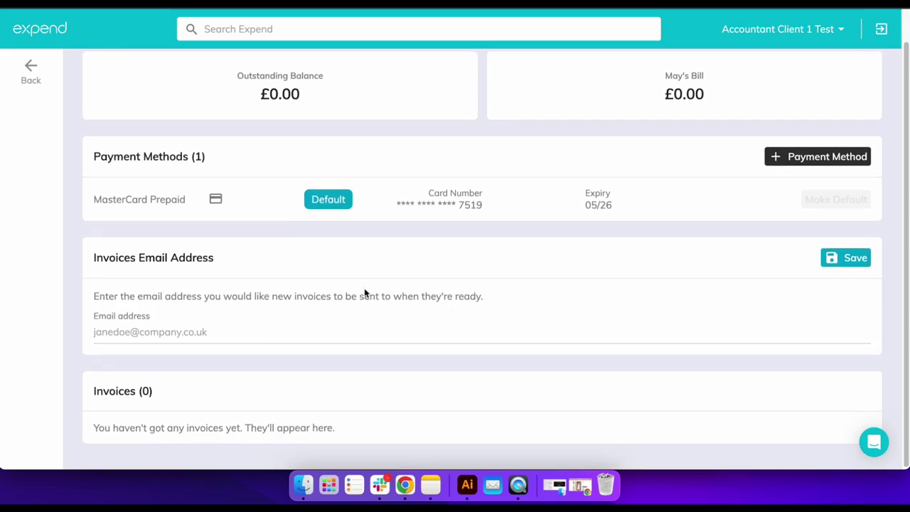
left_click(806, 163)
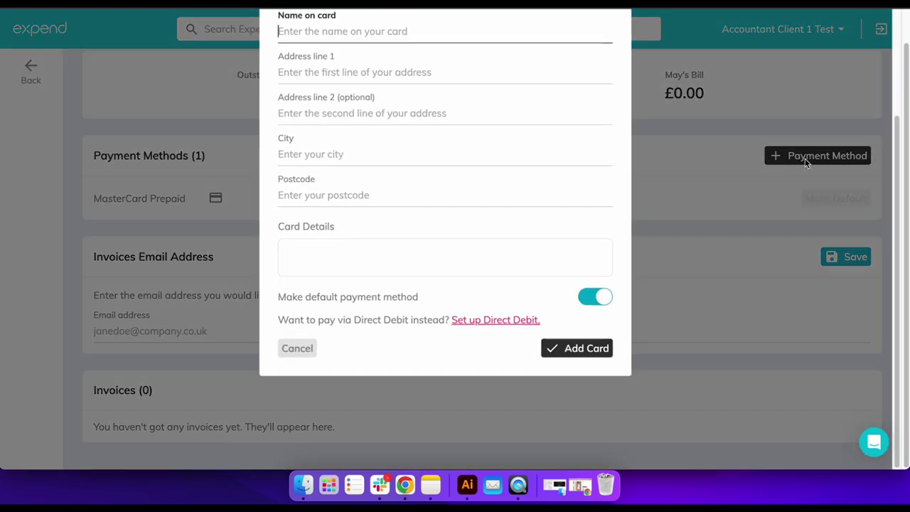